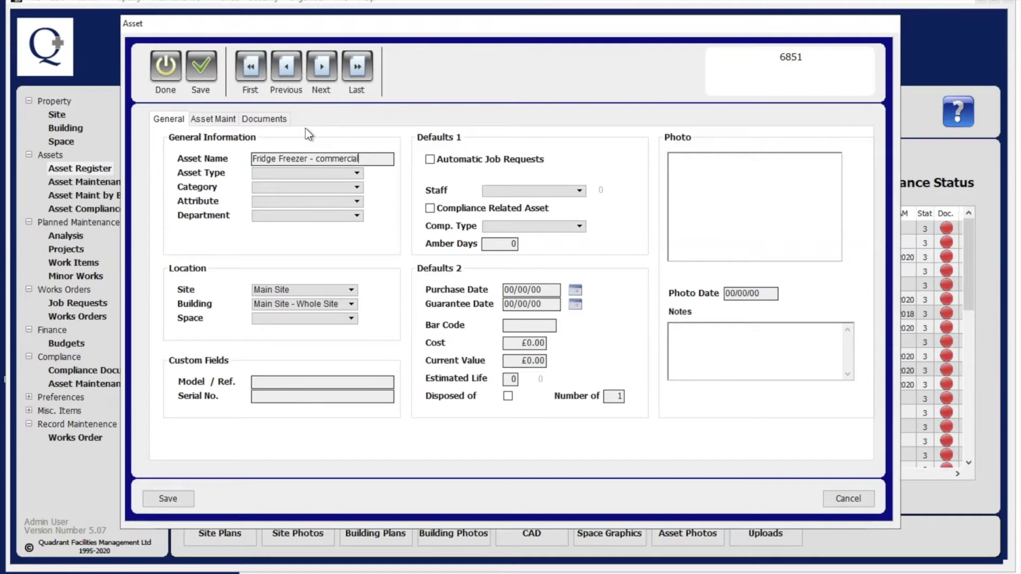
# Step: Classify the Fridge Freezer asset as General Equipment, category Fridges, attribute Large Size, and assign it to the Catering department
pyautogui.click(267, 171)
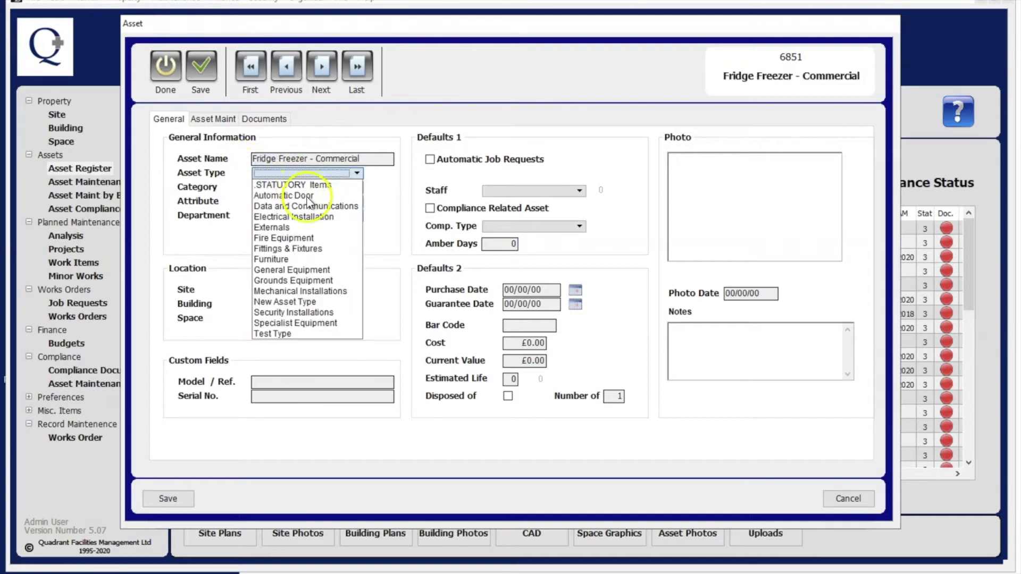
pyautogui.click(311, 270)
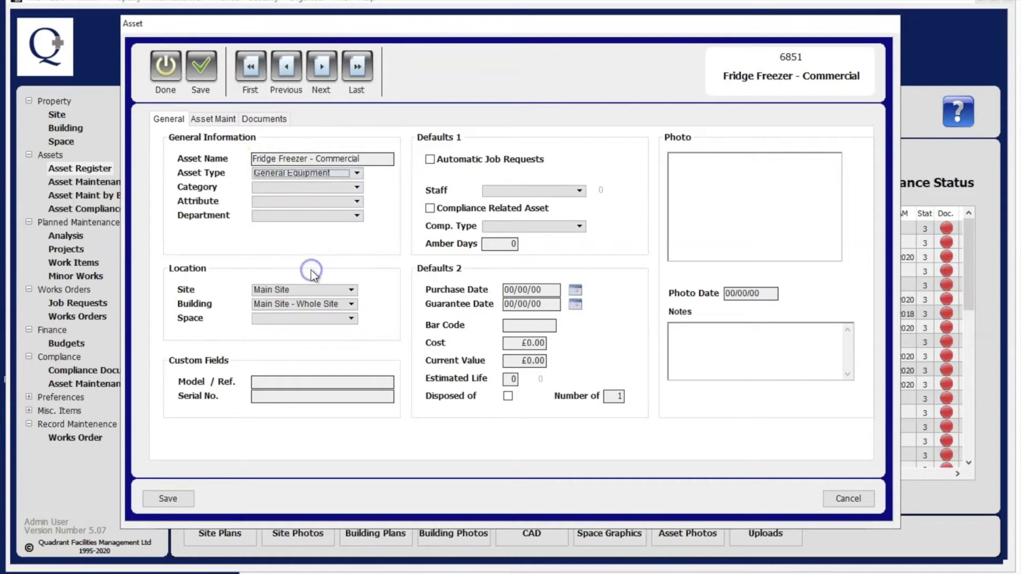
pyautogui.click(305, 187)
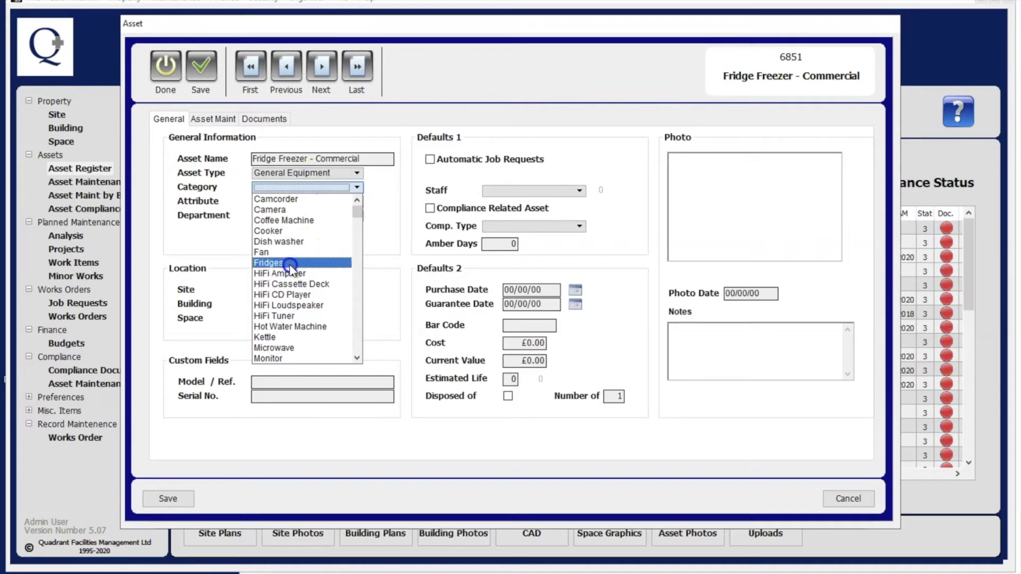
pyautogui.click(291, 264)
pyautogui.click(298, 201)
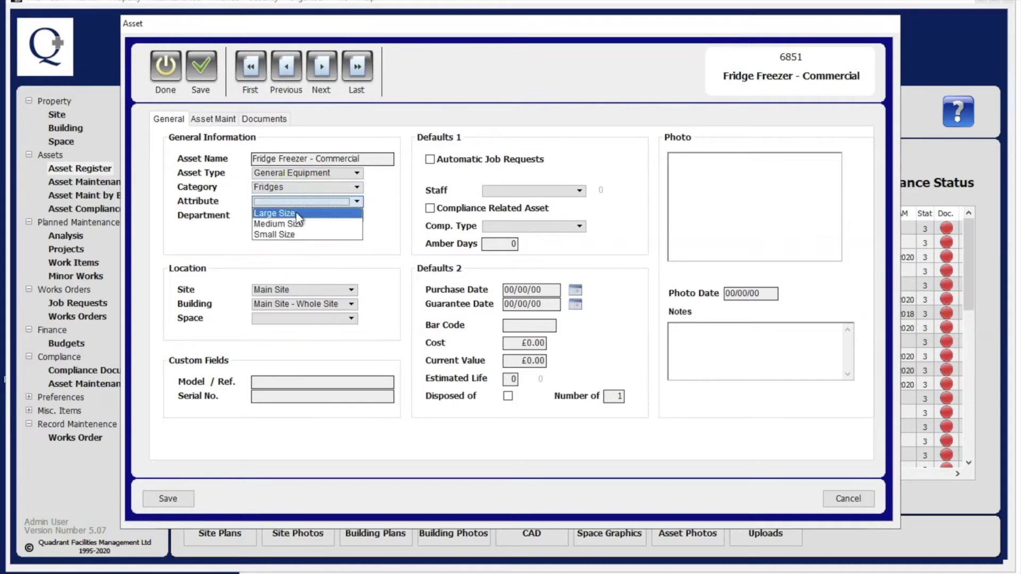
pyautogui.click(296, 211)
pyautogui.click(302, 217)
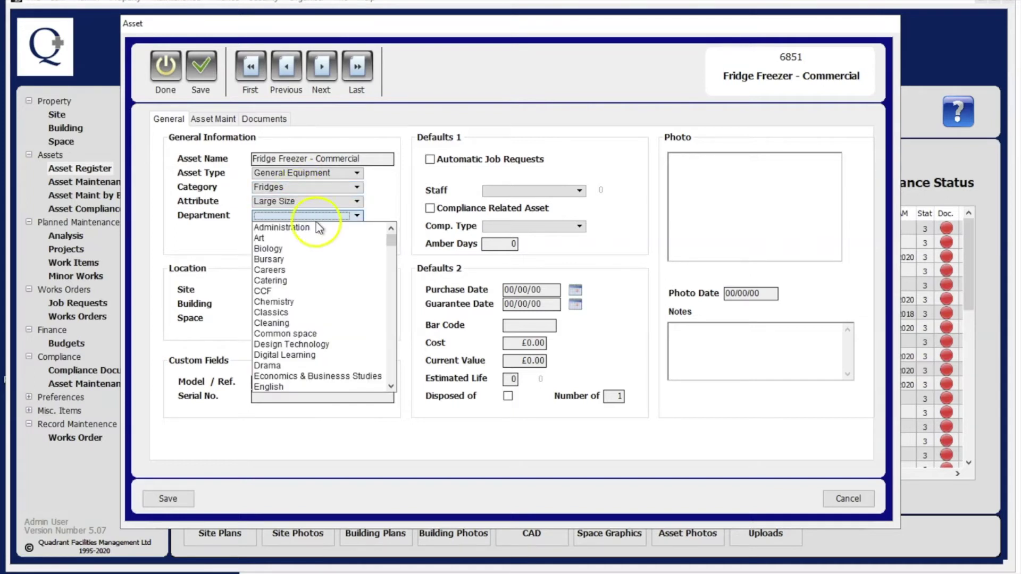
pyautogui.click(311, 282)
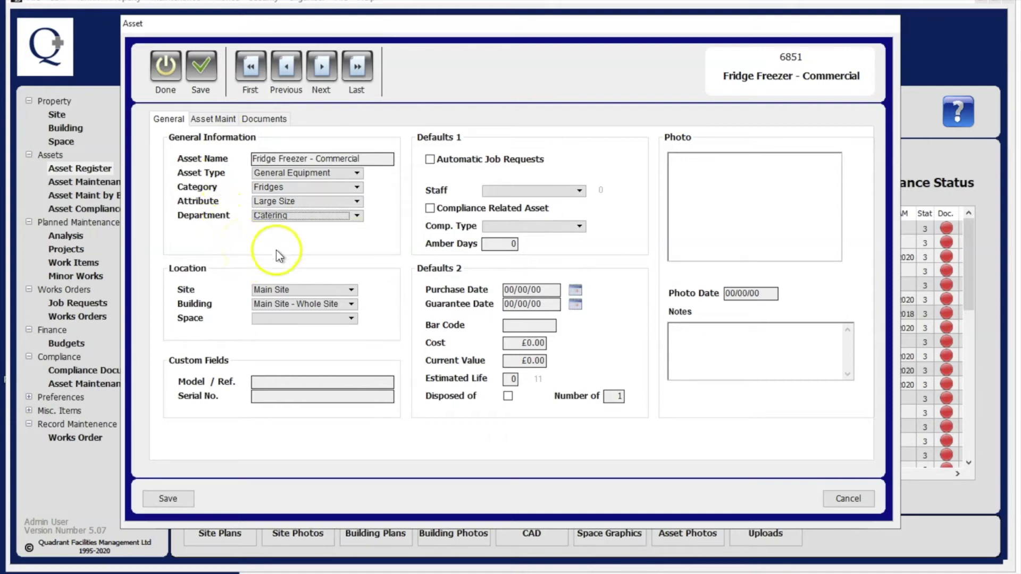
# Step: Set the asset's location to the Middle School building and the space CH130 - Middle School Common Room
pyautogui.click(319, 304)
pyautogui.click(321, 327)
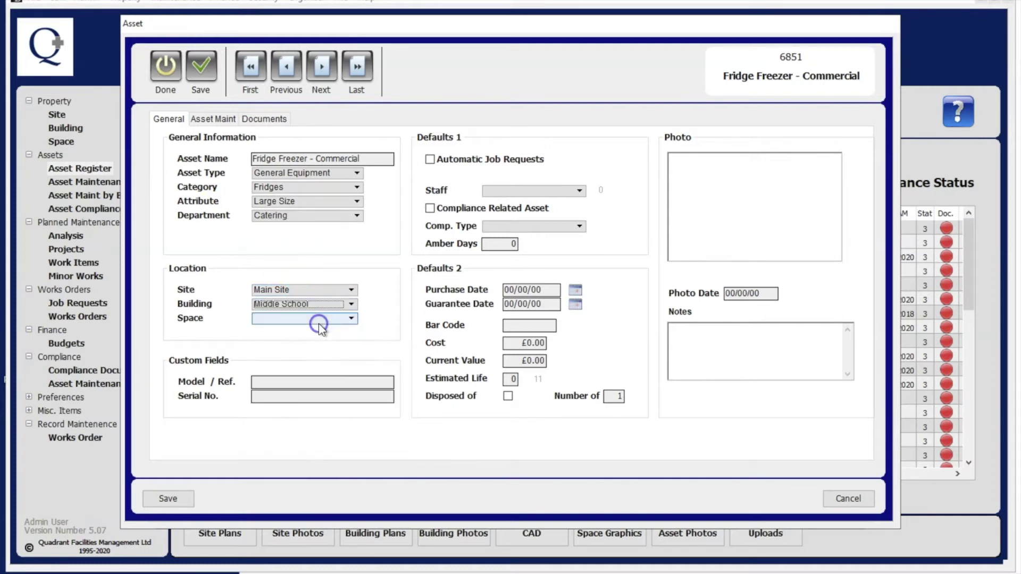
pyautogui.click(311, 319)
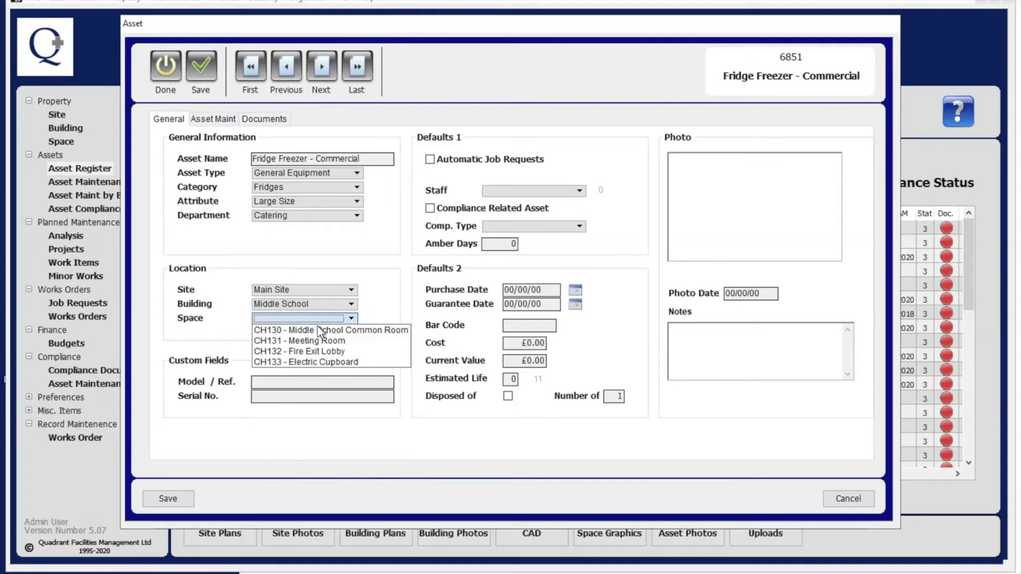
pyautogui.click(323, 330)
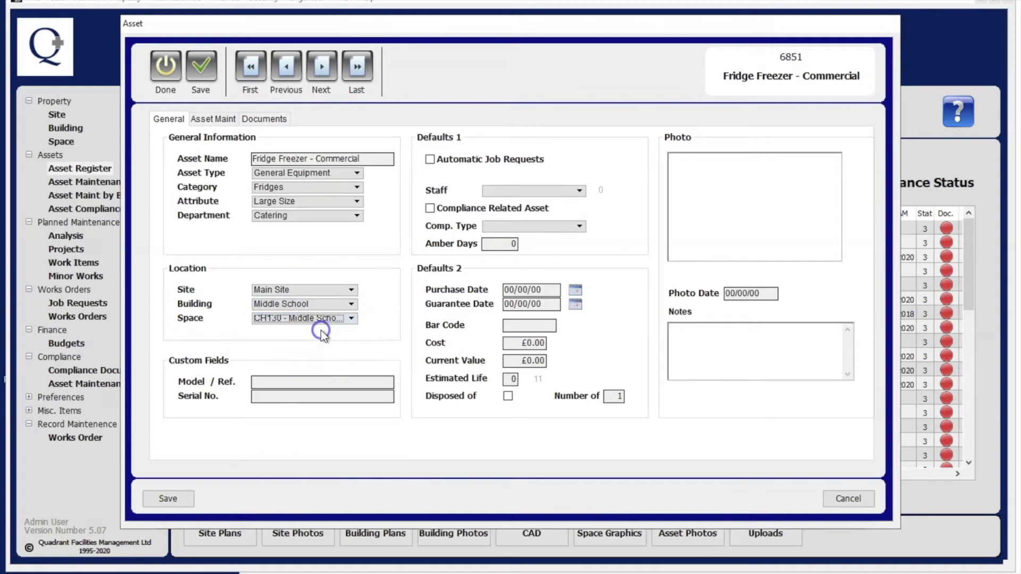
# Step: Enter 1234 as the asset's model reference and 11223344 as its serial number
pyautogui.click(282, 374)
pyautogui.write('1234')
pyautogui.click(268, 397)
pyautogui.write('112')
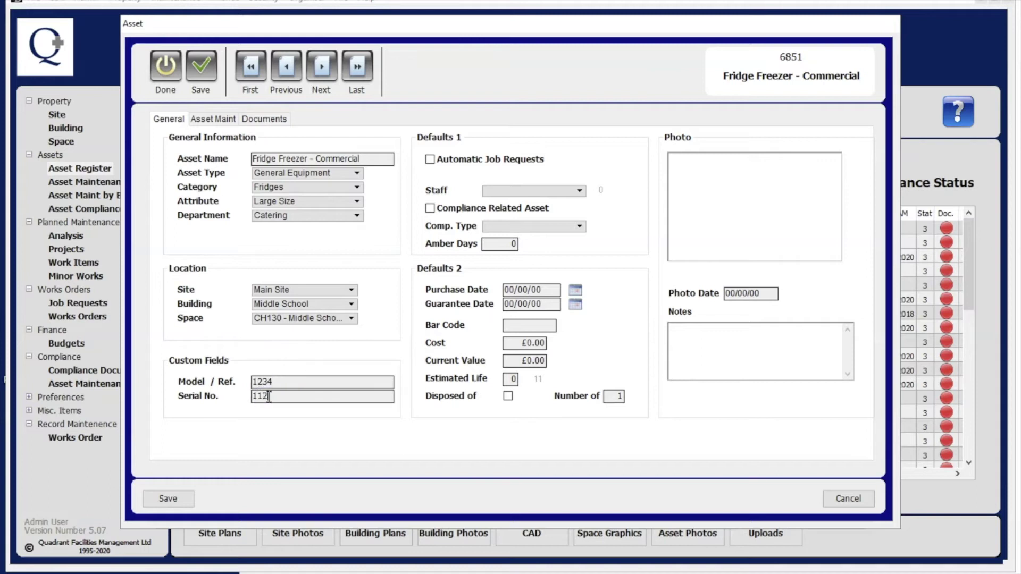
pyautogui.write('23344')
pyautogui.press('Tab')
# Step: Assign a responsible staff member to the asset, leaving automatic job requests and compliance related asset switched off
pyautogui.click(449, 177)
pyautogui.click(431, 158)
pyautogui.click(519, 191)
pyautogui.click(518, 191)
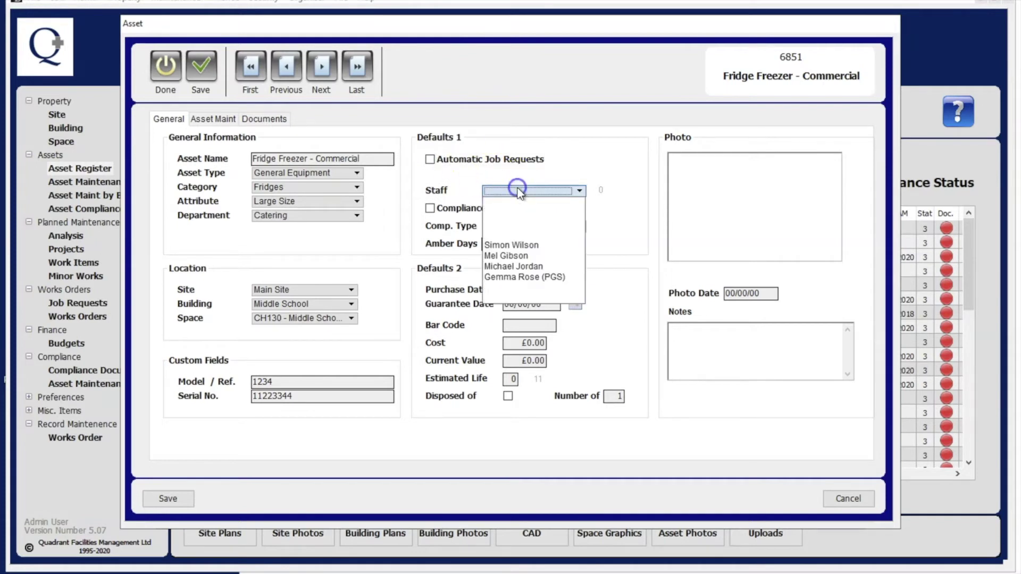
pyautogui.click(543, 266)
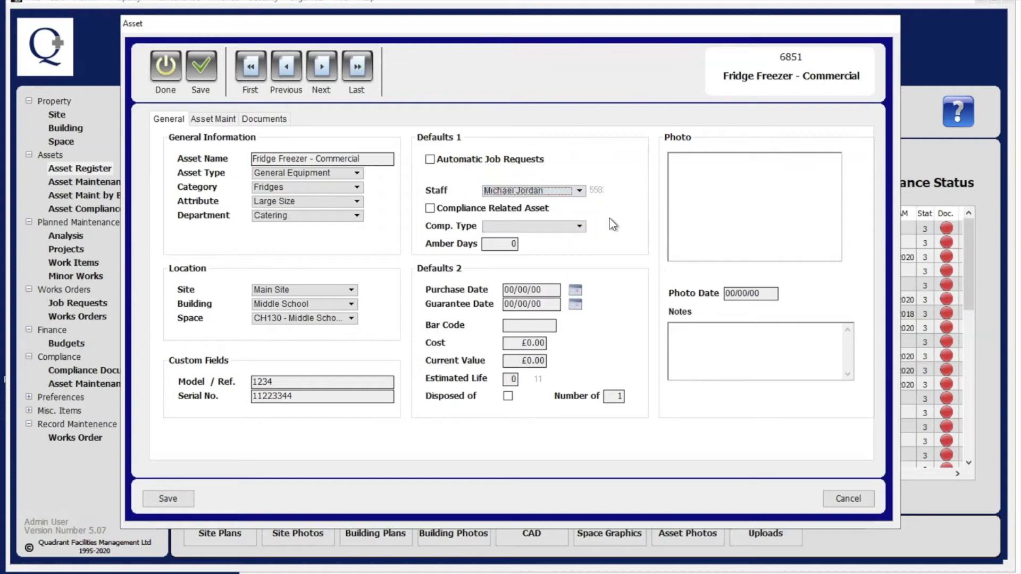
pyautogui.click(565, 210)
pyautogui.click(530, 209)
pyautogui.click(526, 210)
# Step: Set the asset's purchase date to 14/11/2020 and its guarantee date to 20/11/2021
pyautogui.click(575, 290)
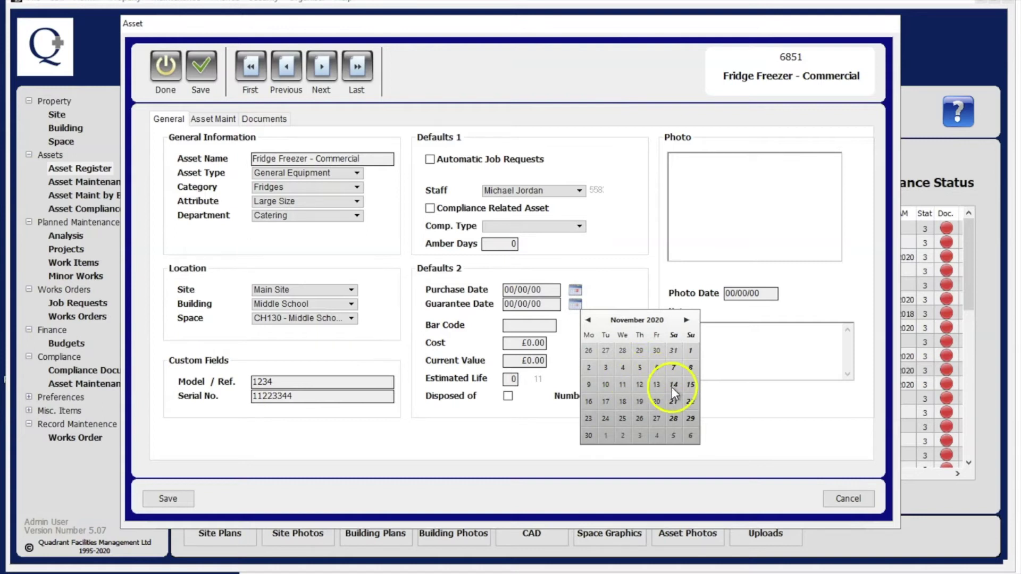
pyautogui.click(674, 386)
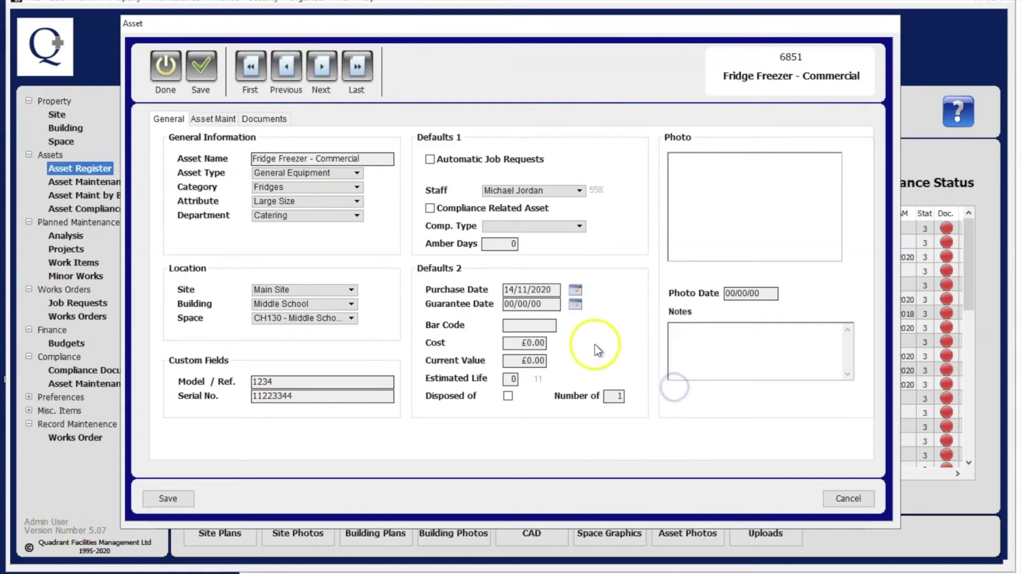
pyautogui.click(576, 305)
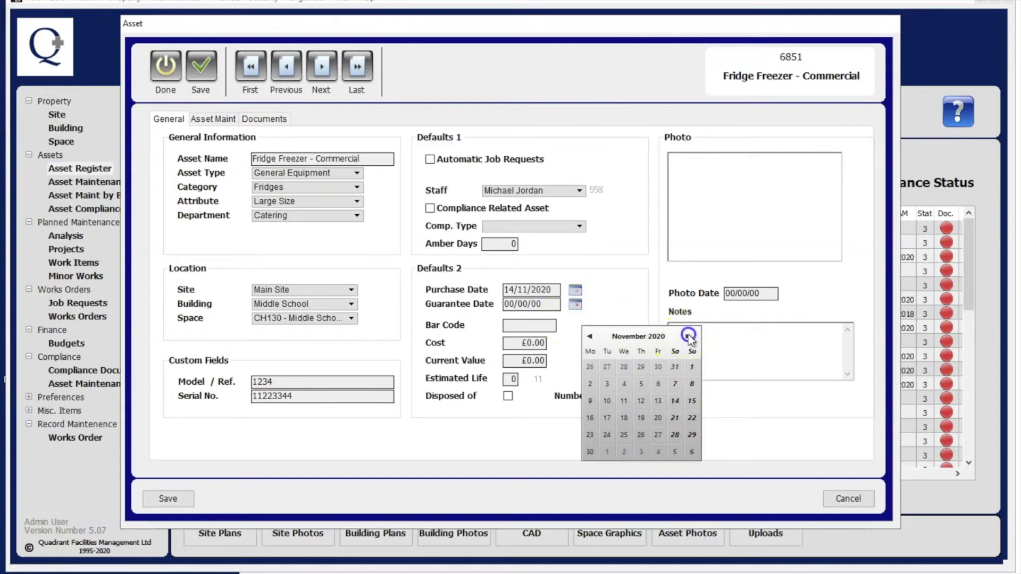
pyautogui.click(688, 336)
pyautogui.click(688, 336)
pyautogui.click(688, 337)
pyautogui.click(689, 336)
pyautogui.click(688, 336)
pyautogui.click(688, 336)
pyautogui.click(688, 336)
pyautogui.click(688, 336)
pyautogui.click(689, 336)
pyautogui.click(688, 336)
pyautogui.click(688, 336)
pyautogui.click(688, 336)
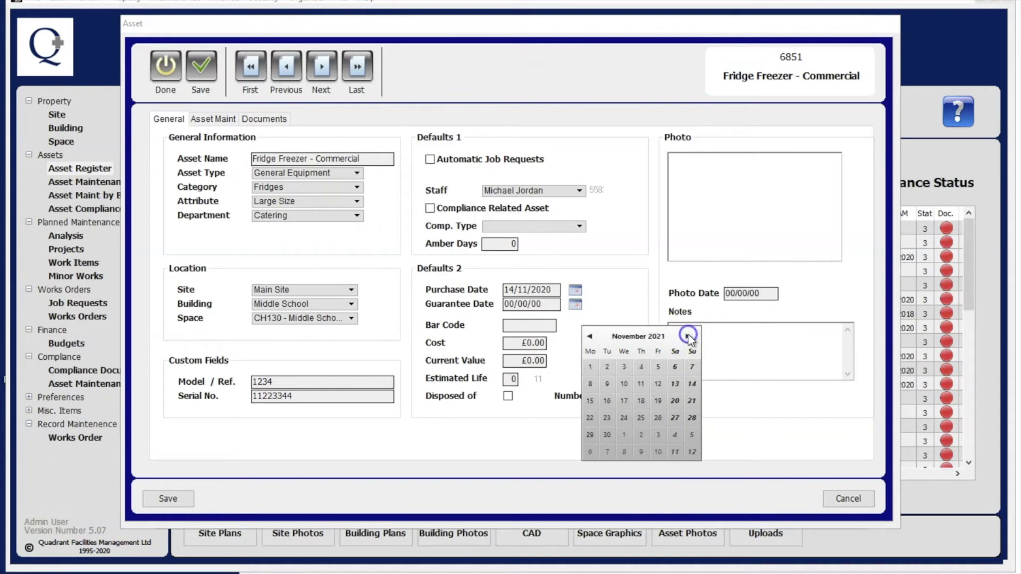
pyautogui.click(675, 399)
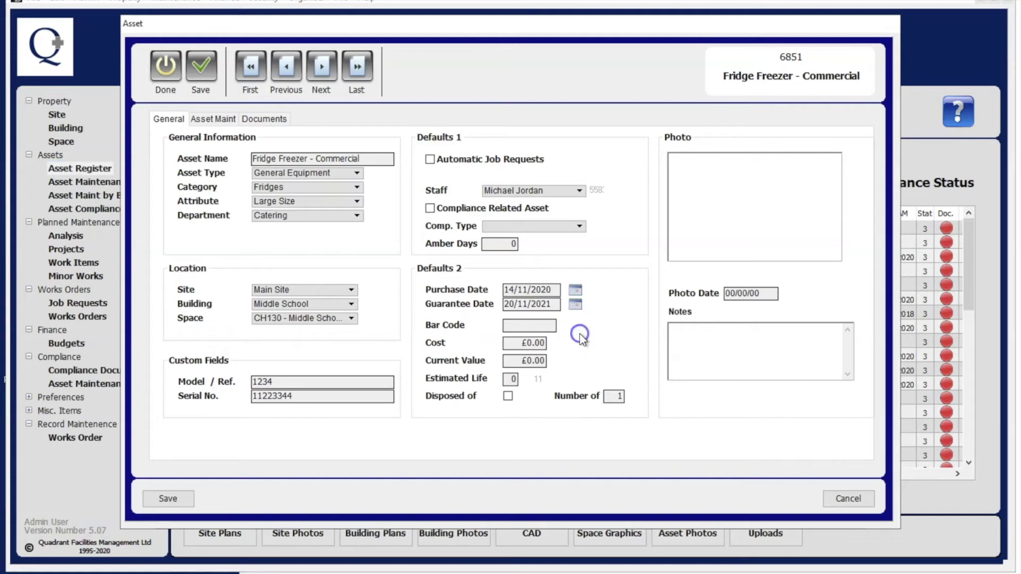
# Step: Enter bar code 4321 for the asset and set both its cost and current value to £1,000
pyautogui.click(548, 326)
pyautogui.write('4321')
pyautogui.click(542, 343)
pyautogui.write('1000')
pyautogui.press('Tab')
pyautogui.write('1000')
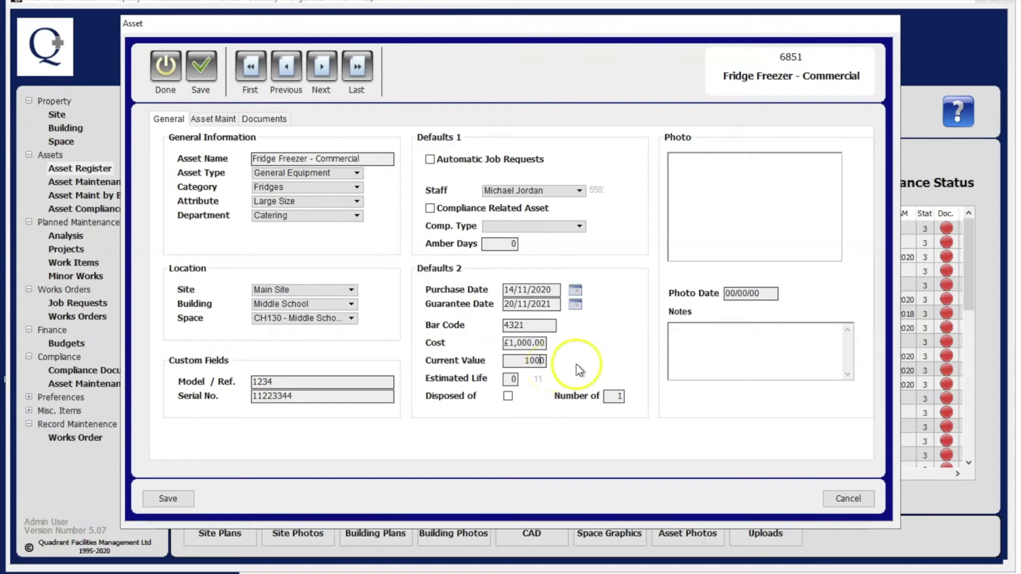
# Step: Set the asset's estimated life to 5 and its number of items to 5
pyautogui.click(522, 379)
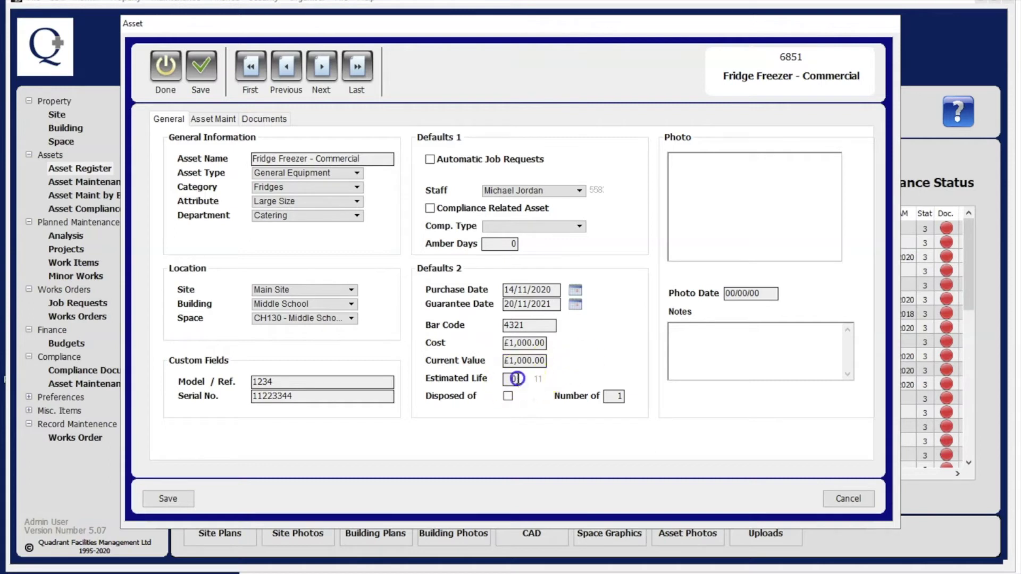
pyautogui.write('5')
pyautogui.click(533, 403)
pyautogui.click(619, 398)
pyautogui.click(650, 259)
# Step: Switch to the desktop's fridge folder in Finder, open fridge.jpeg and copy the image
pyautogui.hotkey('ctrl', 'Left')
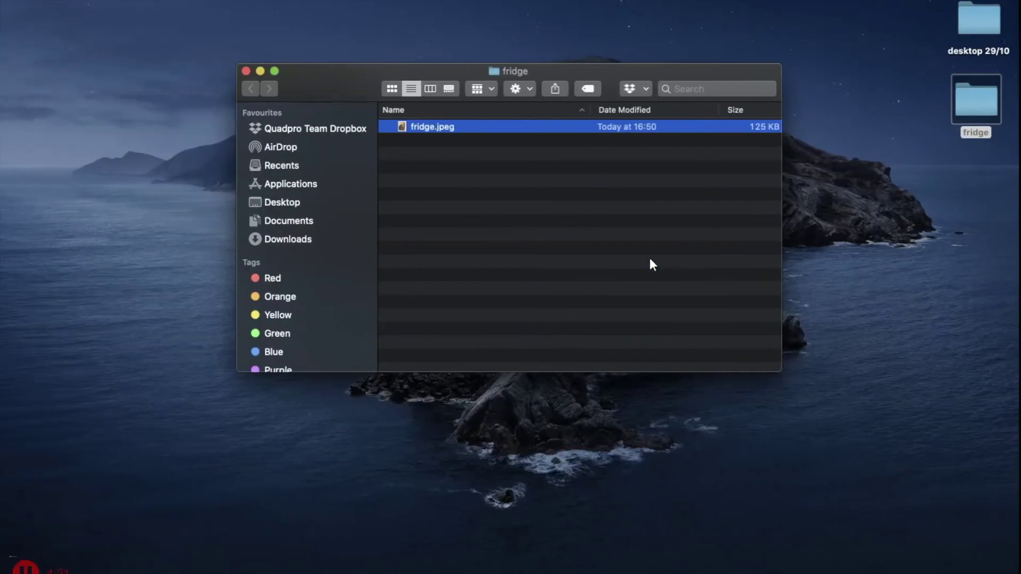
pyautogui.click(464, 127)
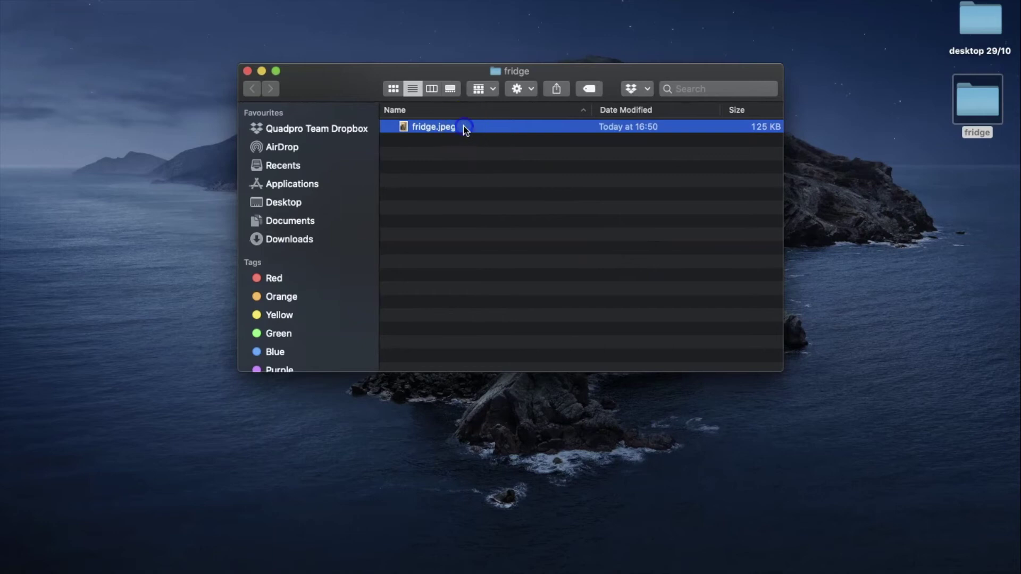
pyautogui.doubleClick(464, 128)
pyautogui.click(171, 86)
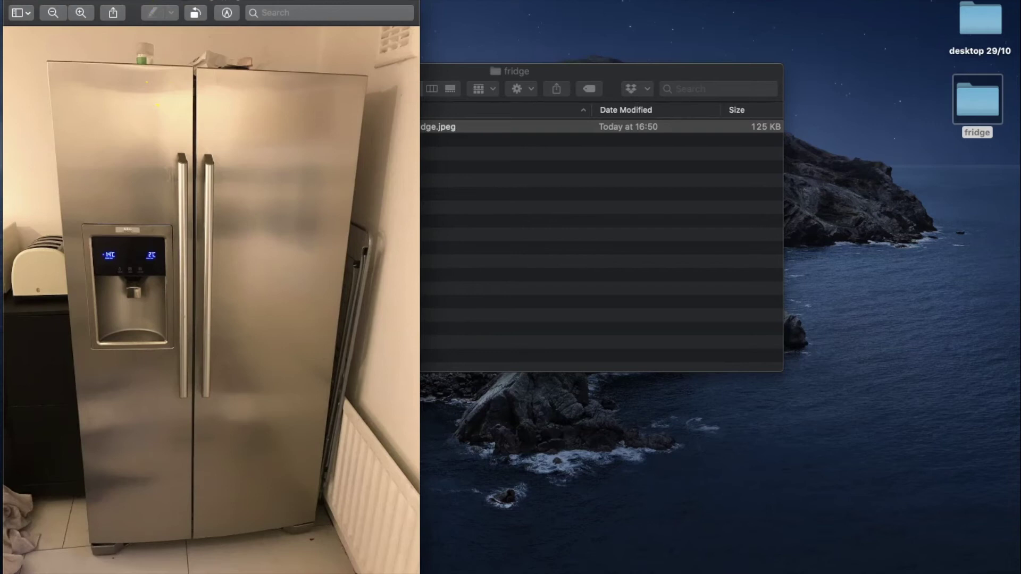
pyautogui.click(128, 1)
pyautogui.click(151, 41)
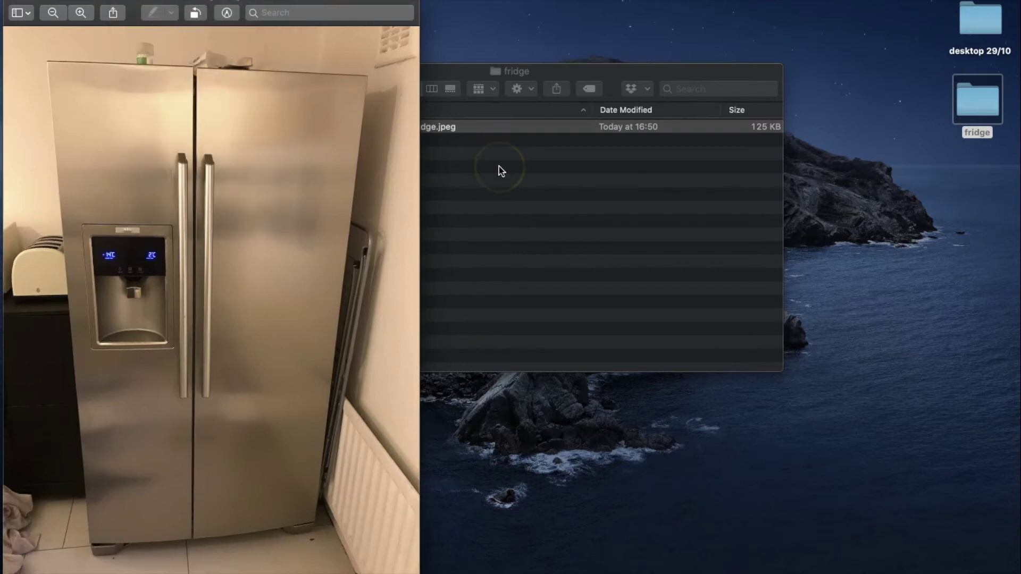
# Step: Return to the asset record in Quadrant and paste the copied fridge image as its photo
pyautogui.hotkey('ctrl', 'Right')
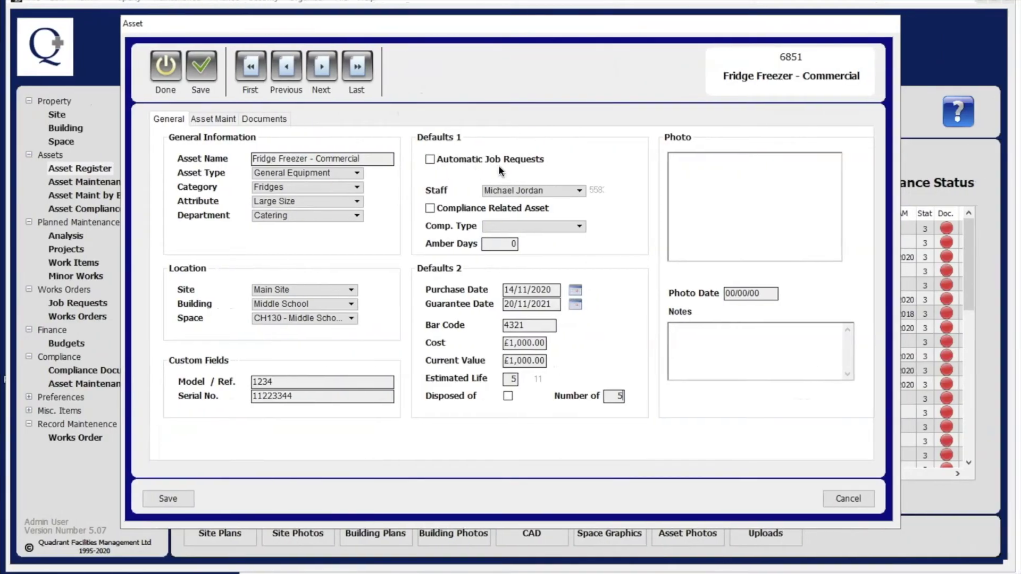
pyautogui.rightClick(711, 188)
pyautogui.click(734, 226)
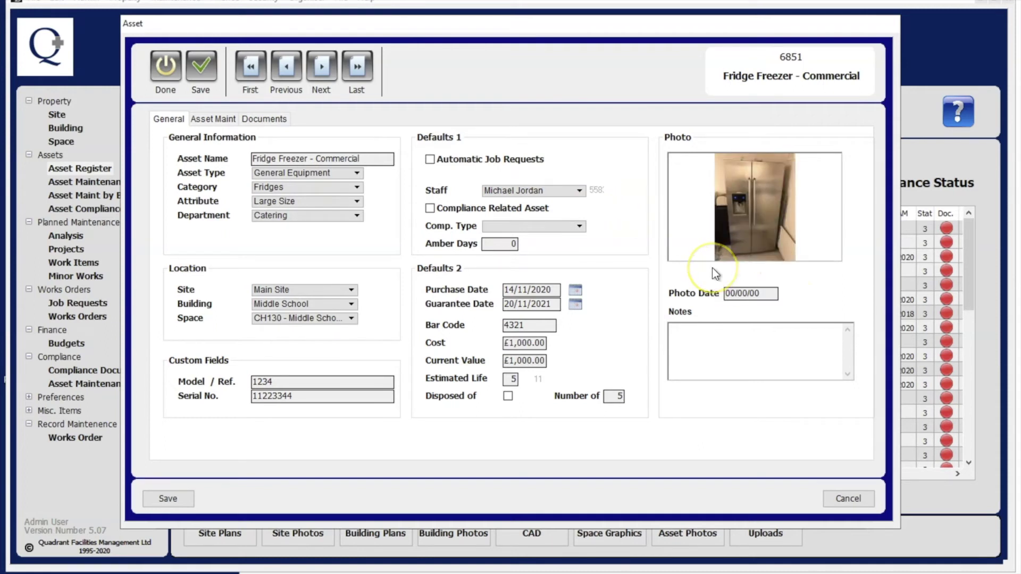
# Step: Set the photo date to 14/11/2020 and enter the note "fridge freezer bought new on 14th november 2020"
pyautogui.moveTo(768, 293); pyautogui.dragTo(724, 293)
pyautogui.press('BackSpace')
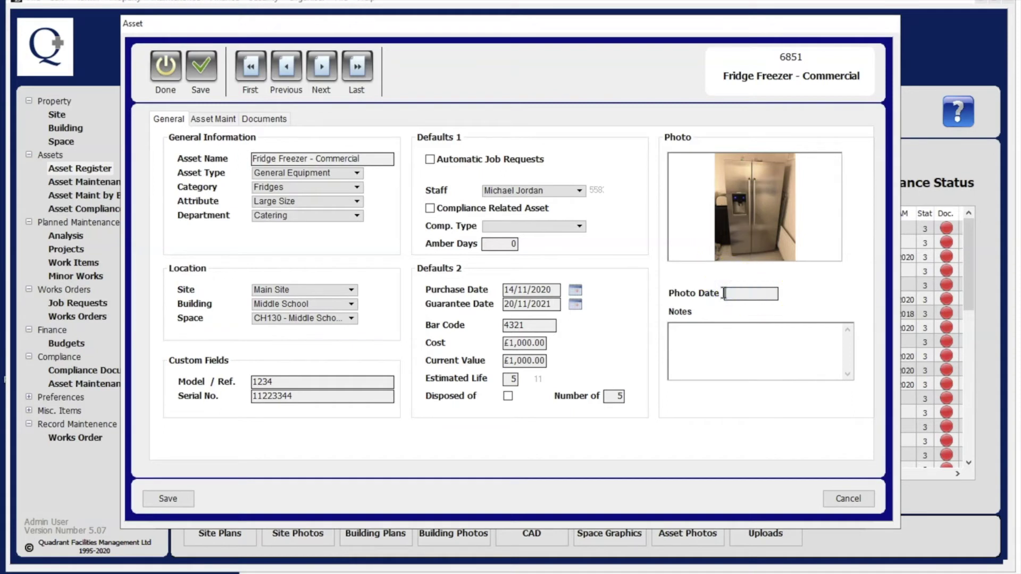
pyautogui.write('14/11/2020')
pyautogui.click(721, 355)
pyautogui.write('fridge freezer bought ')
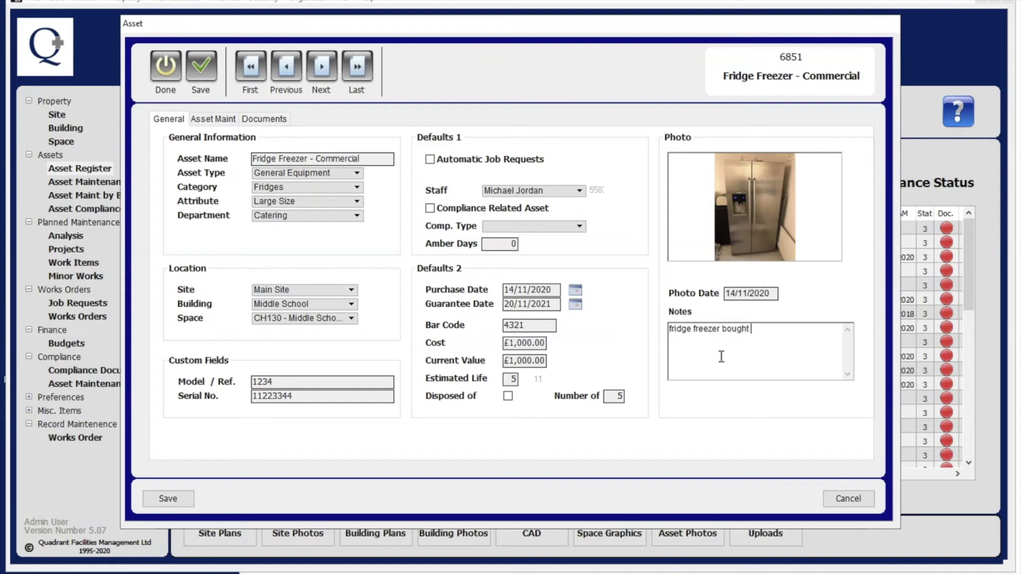
pyautogui.write('new on 14th november 2020')
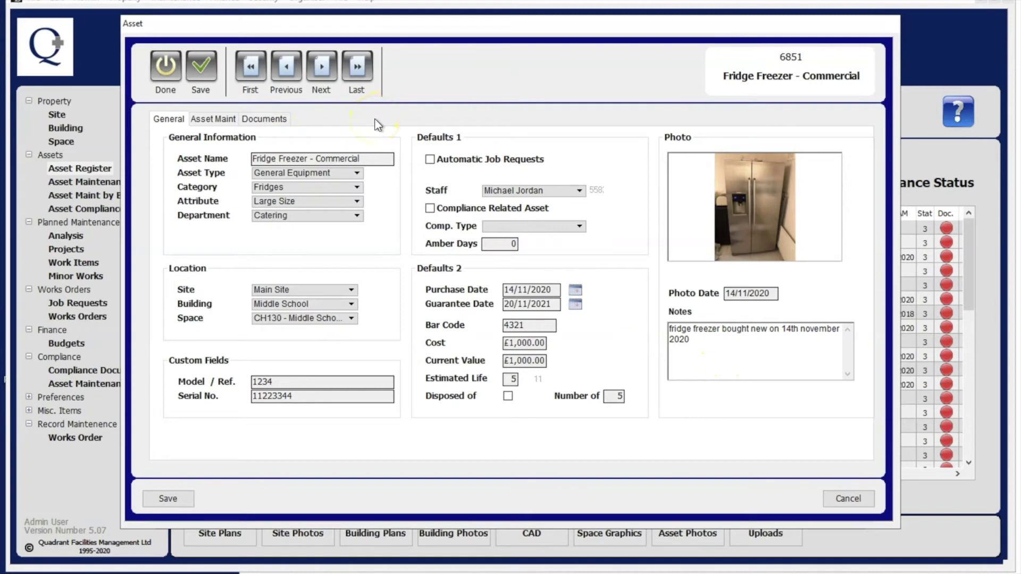
# Step: Add a new maintenance record to the fridge freezer asset with a due date of 15/12/2020
pyautogui.click(206, 117)
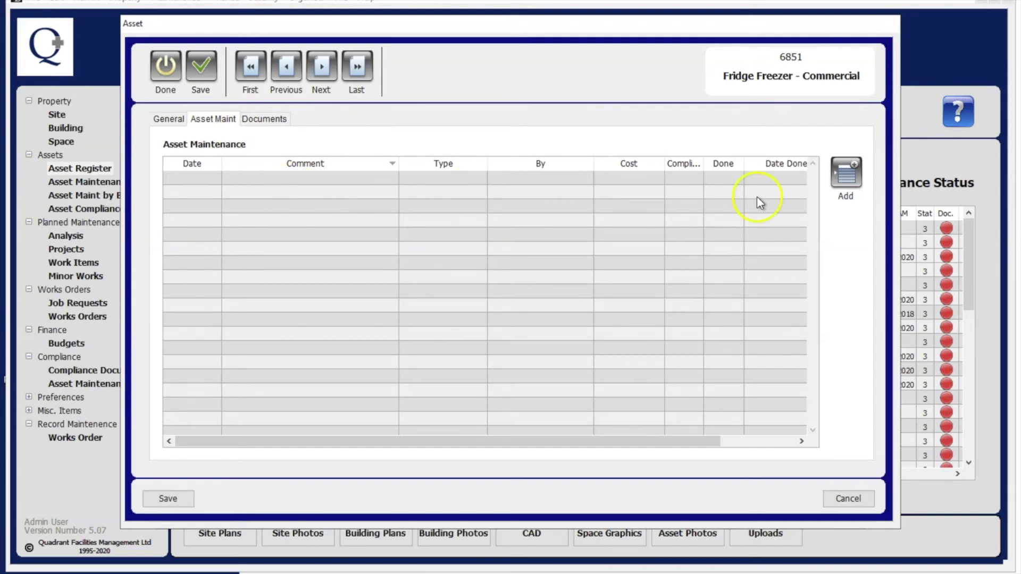
pyautogui.click(843, 182)
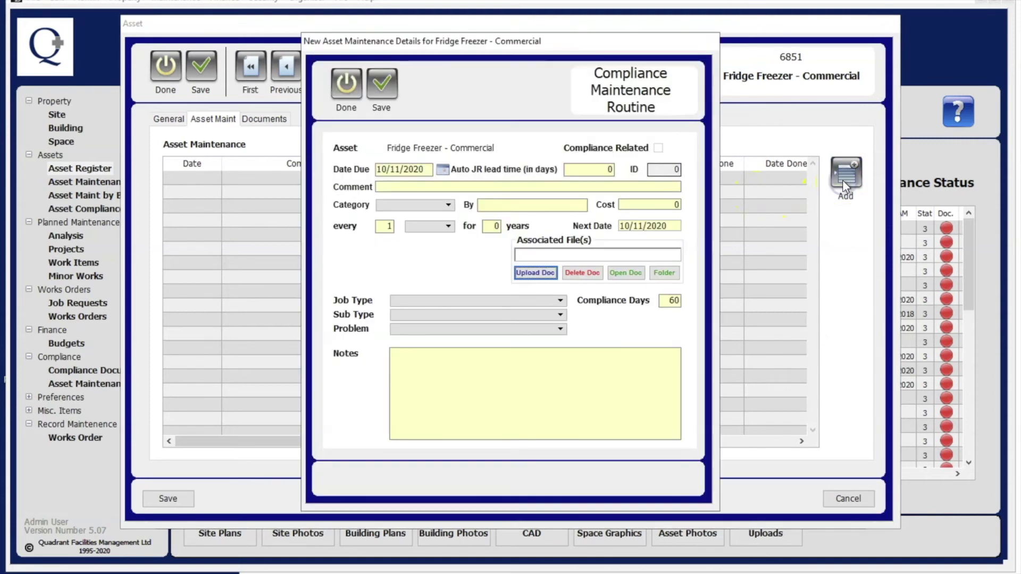
pyautogui.click(519, 274)
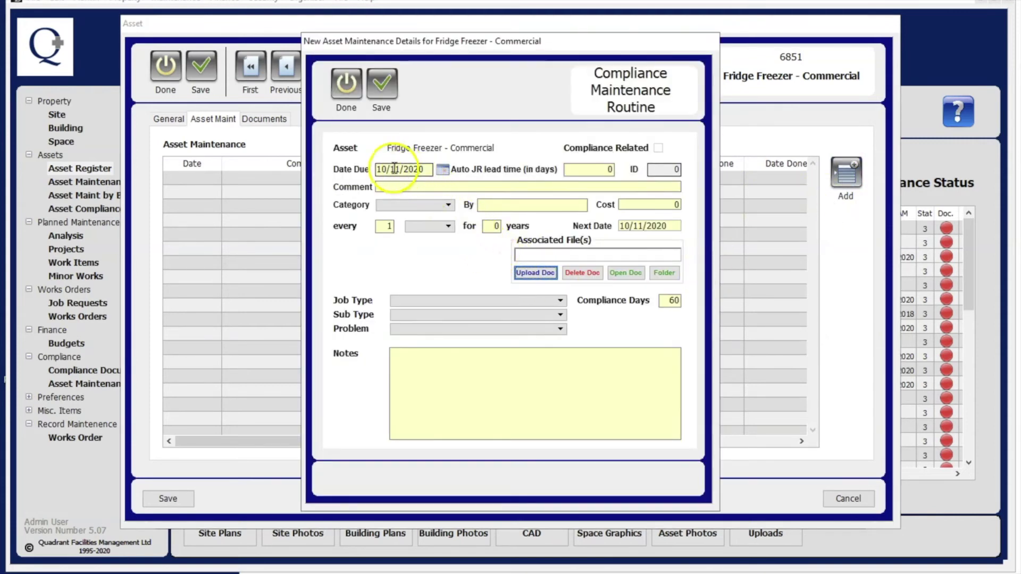
pyautogui.click(440, 170)
pyautogui.click(554, 203)
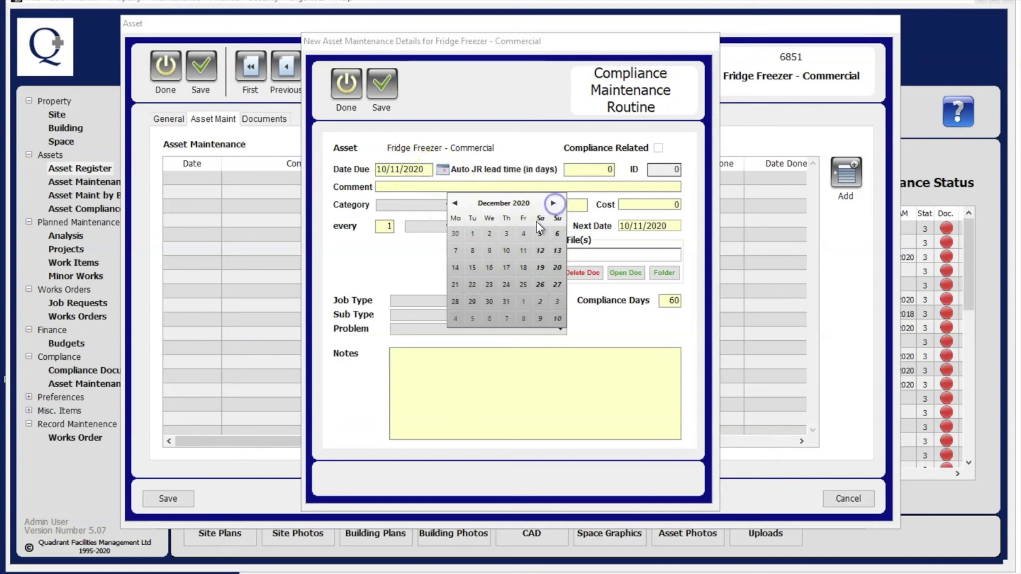
pyautogui.click(472, 266)
# Step: Enter the comment "Monthly checkup" for the maintenance record and set its automatic job request lead time to 7 days
pyautogui.click(435, 187)
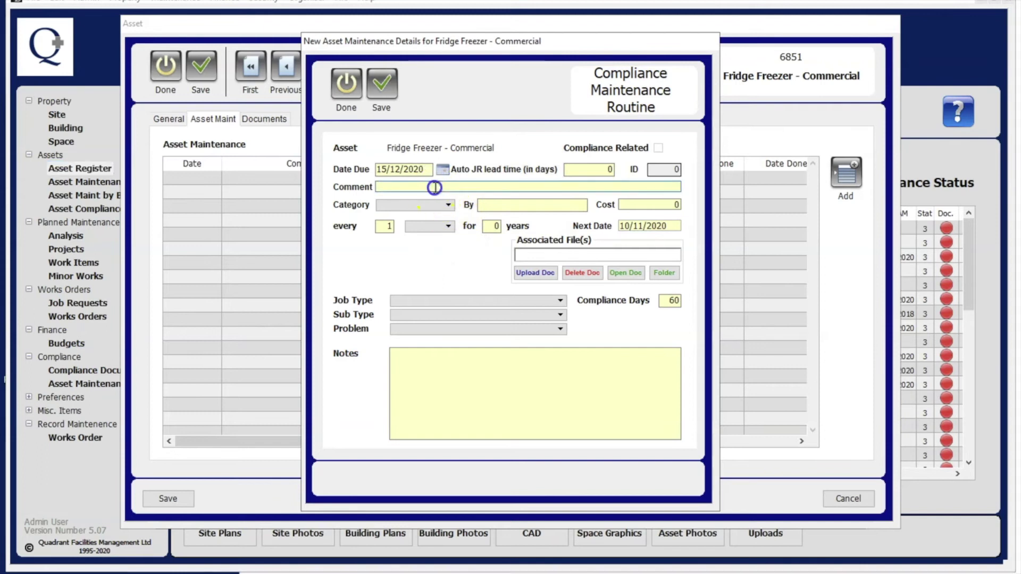
pyautogui.write('Monthly checkup')
pyautogui.click(604, 169)
pyautogui.write('7')
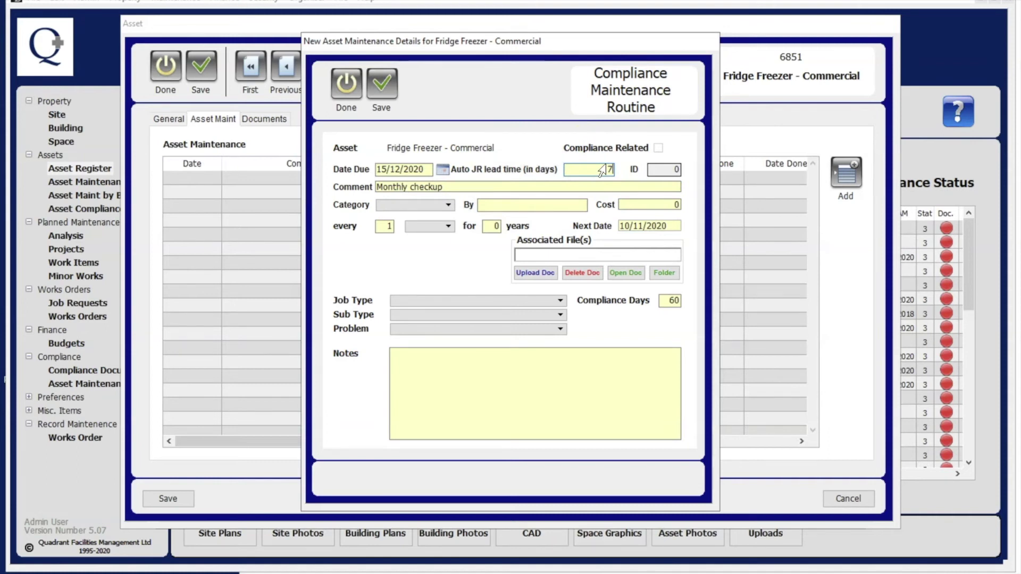
pyautogui.click(536, 167)
# Step: Set the maintenance category to Portable Appliance Testing and enter the name of the person carrying it out
pyautogui.click(437, 205)
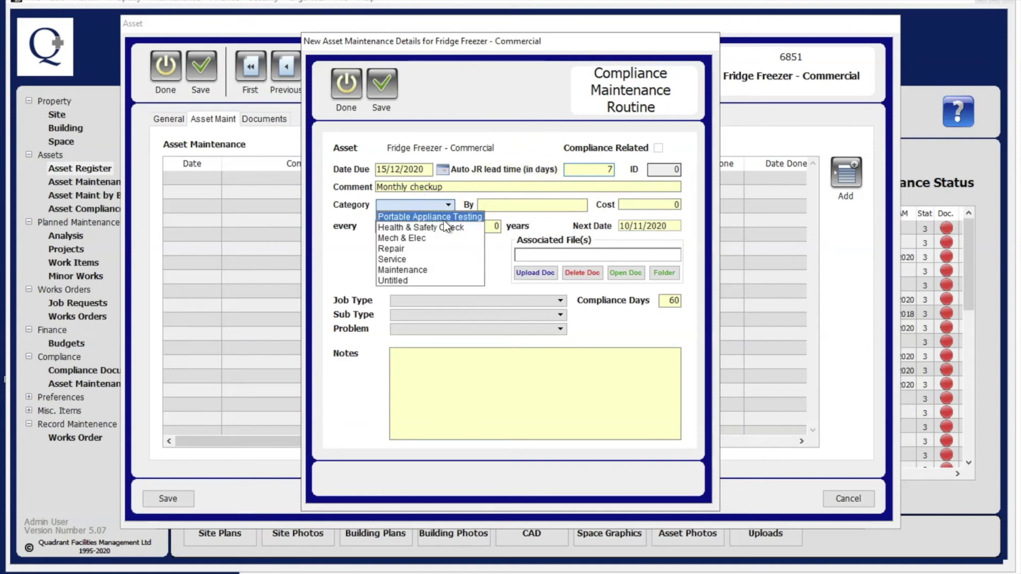
pyautogui.click(444, 218)
pyautogui.click(452, 269)
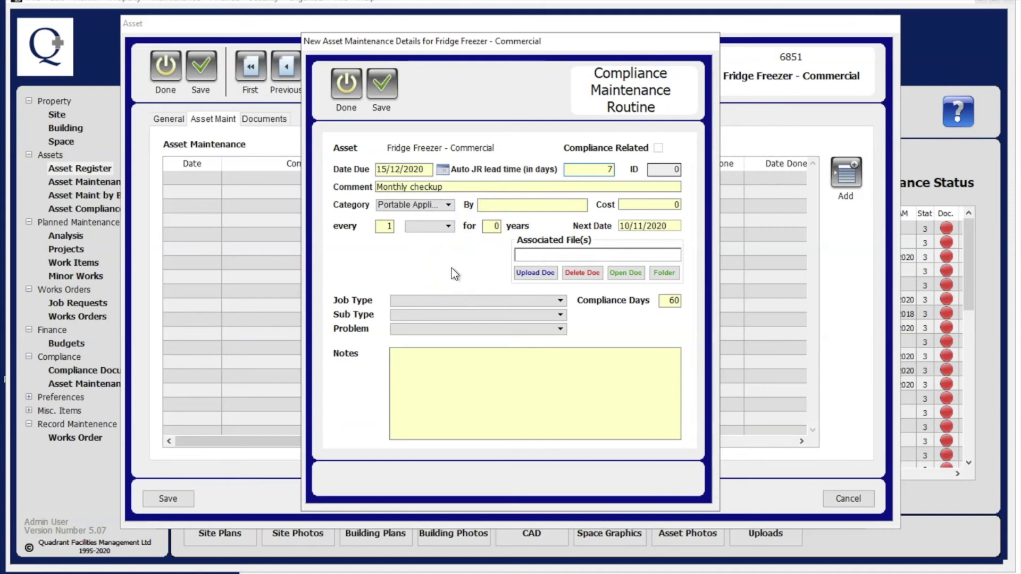
pyautogui.click(493, 229)
pyautogui.click(514, 207)
pyautogui.write('Michael jordan')
pyautogui.click(553, 222)
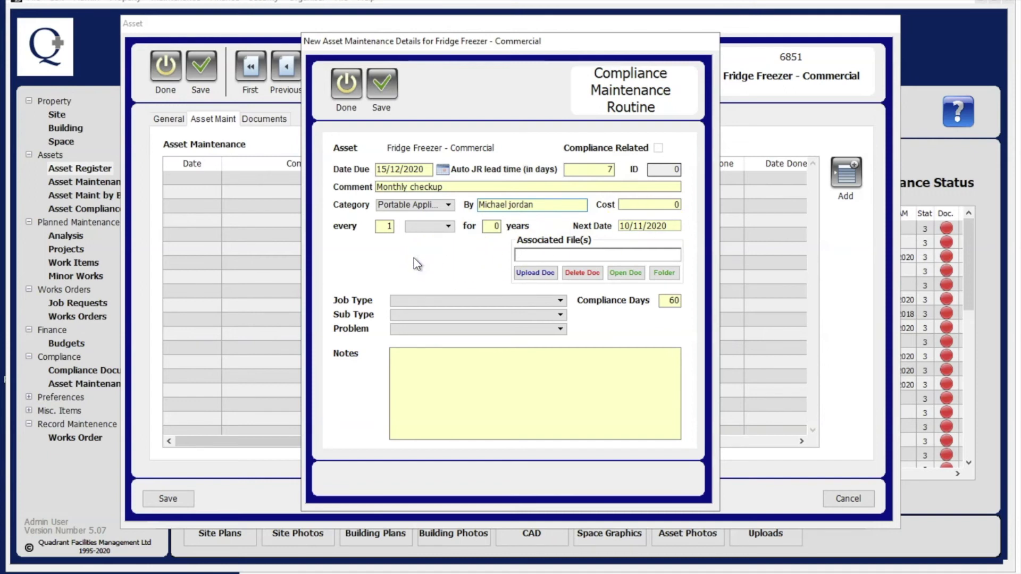
# Step: Set the maintenance routine to repeat every 1 month for 5 years
pyautogui.click(384, 226)
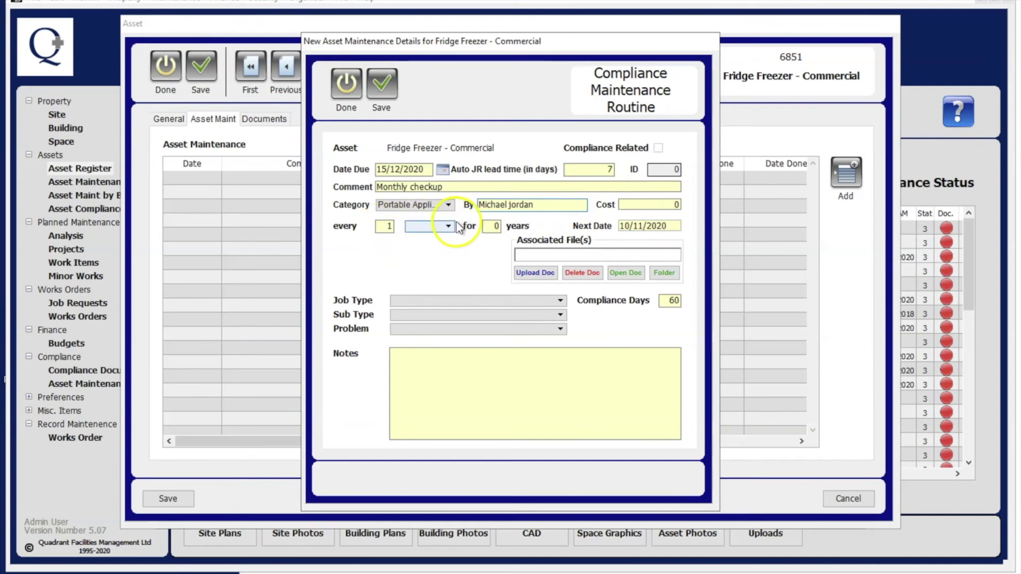
pyautogui.click(448, 227)
pyautogui.click(419, 248)
pyautogui.click(500, 225)
pyautogui.write('5')
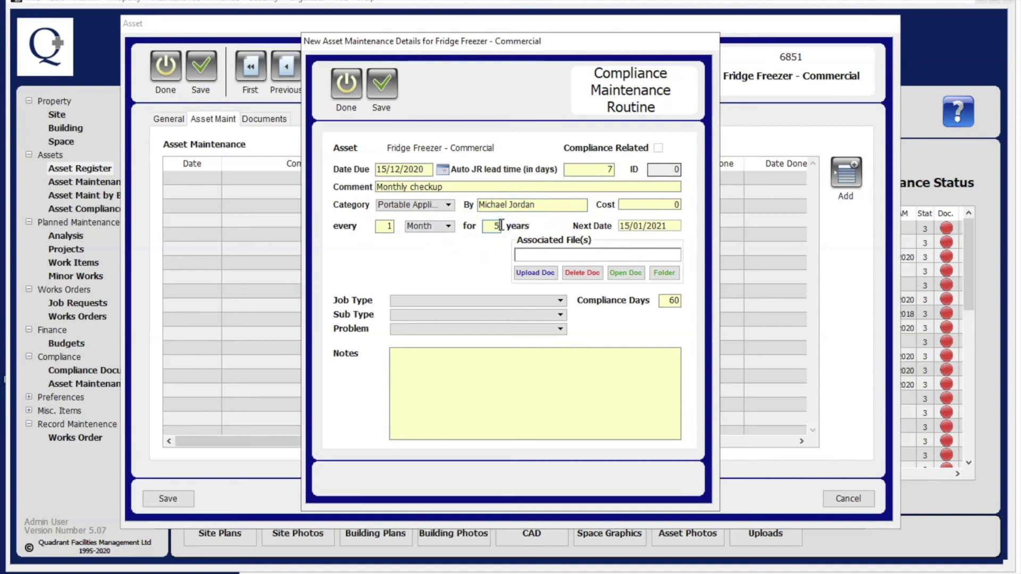
pyautogui.click(489, 265)
pyautogui.press('Tab')
# Step: Classify the routine as job type Appliances, sub type Fridge(s) and problem Not Working, and save it
pyautogui.click(488, 296)
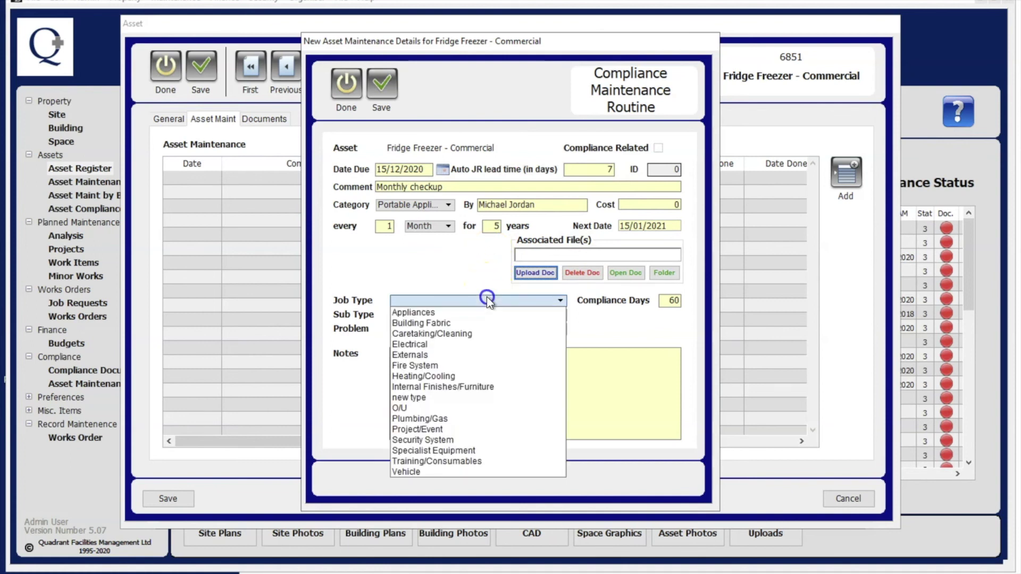
pyautogui.click(479, 312)
pyautogui.click(481, 314)
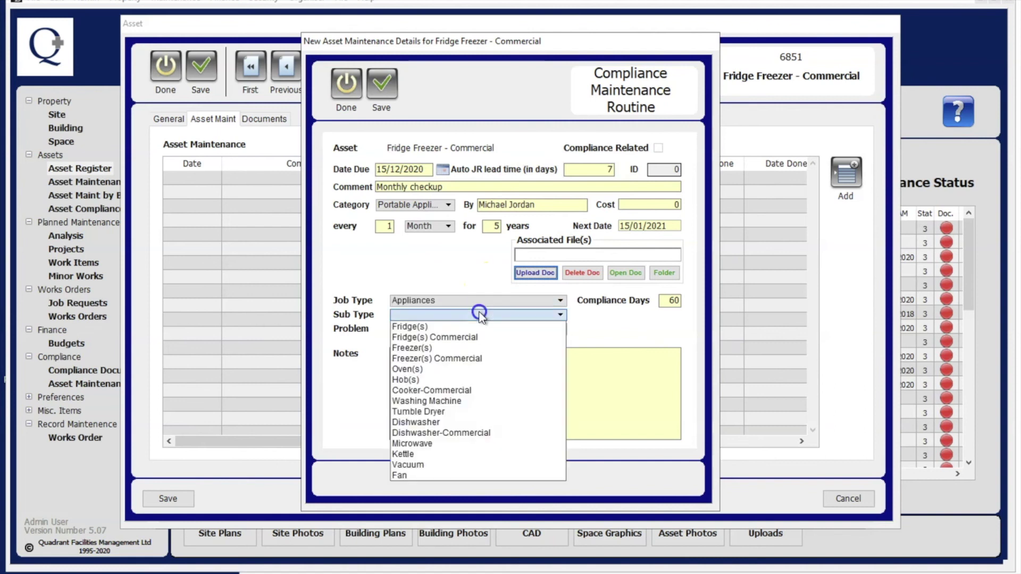
pyautogui.click(475, 325)
pyautogui.click(474, 329)
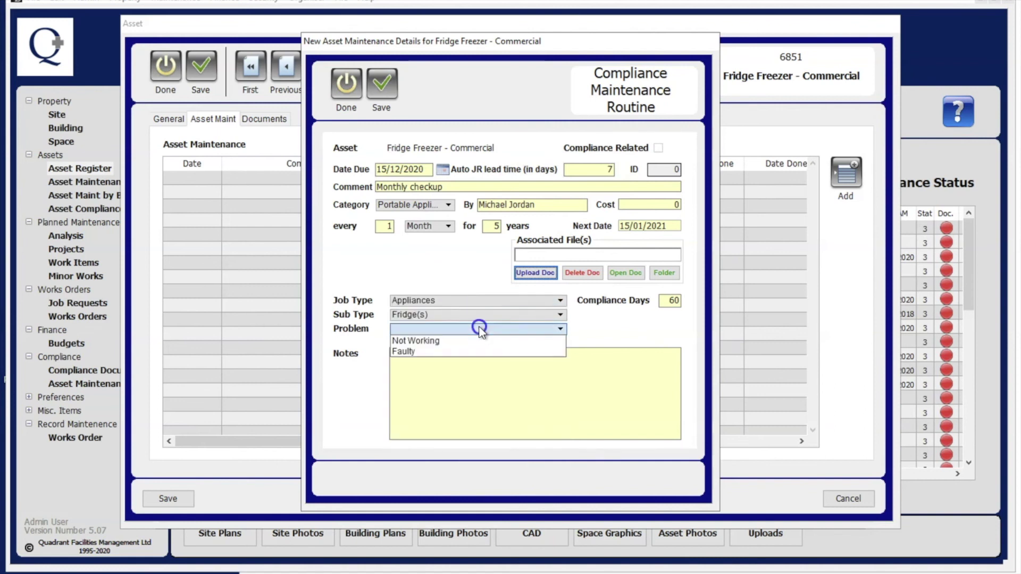
pyautogui.click(478, 340)
pyautogui.click(495, 312)
pyautogui.click(381, 75)
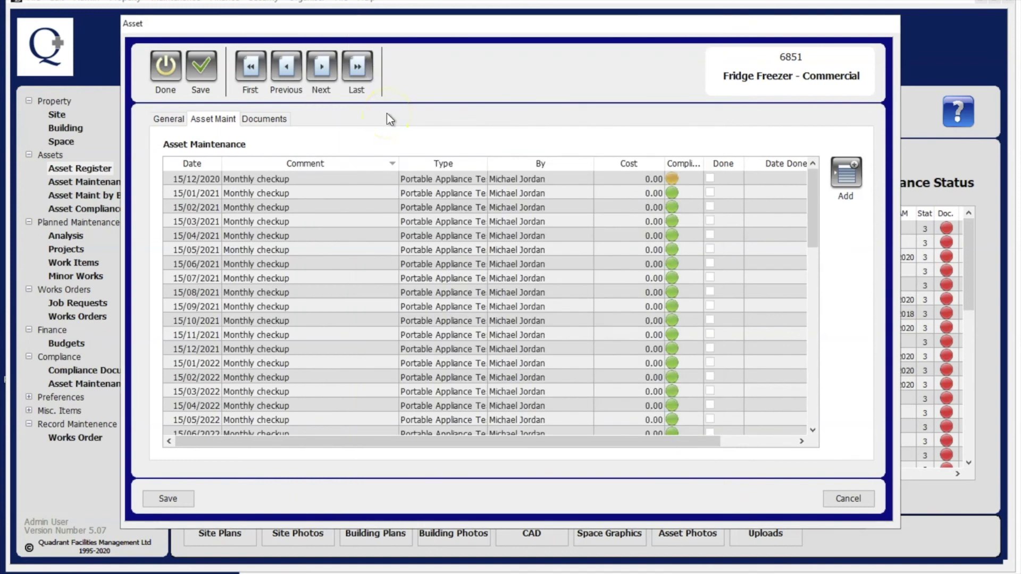
pyautogui.click(405, 205)
# Step: Open the fridge freezer's linked documents folder to check its contents, and close the folder
pyautogui.click(263, 119)
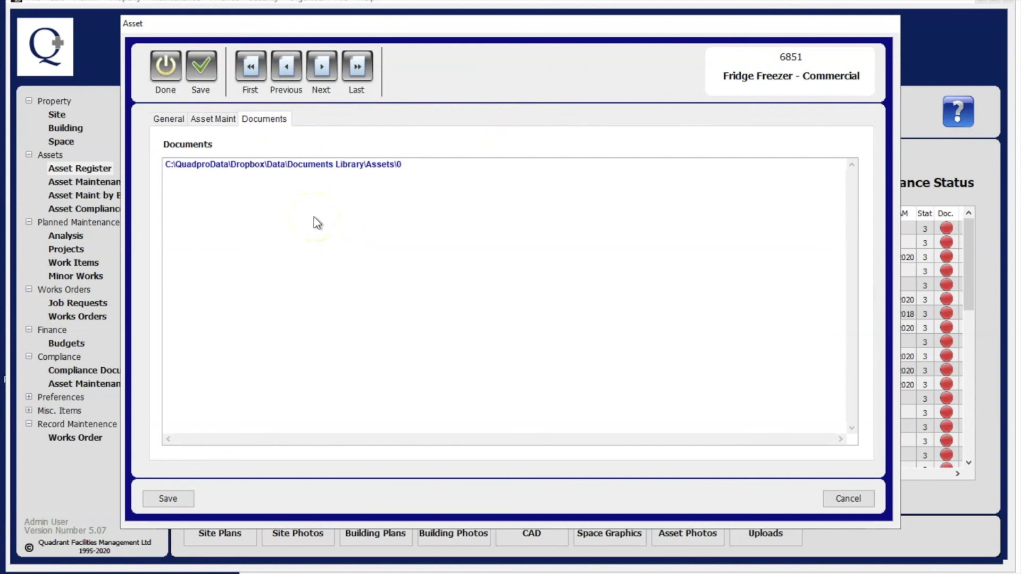
pyautogui.doubleClick(297, 165)
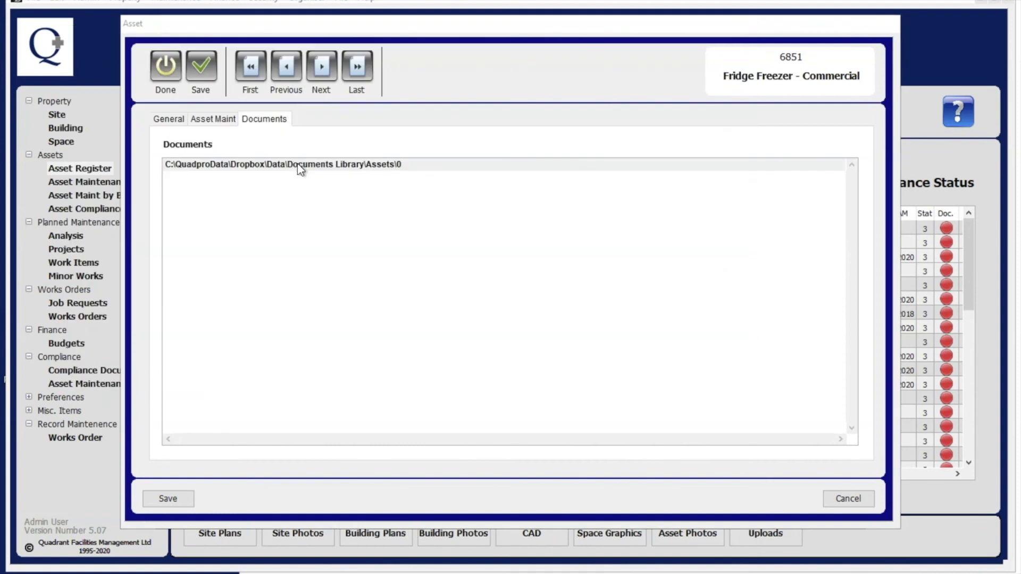
pyautogui.click(357, 239)
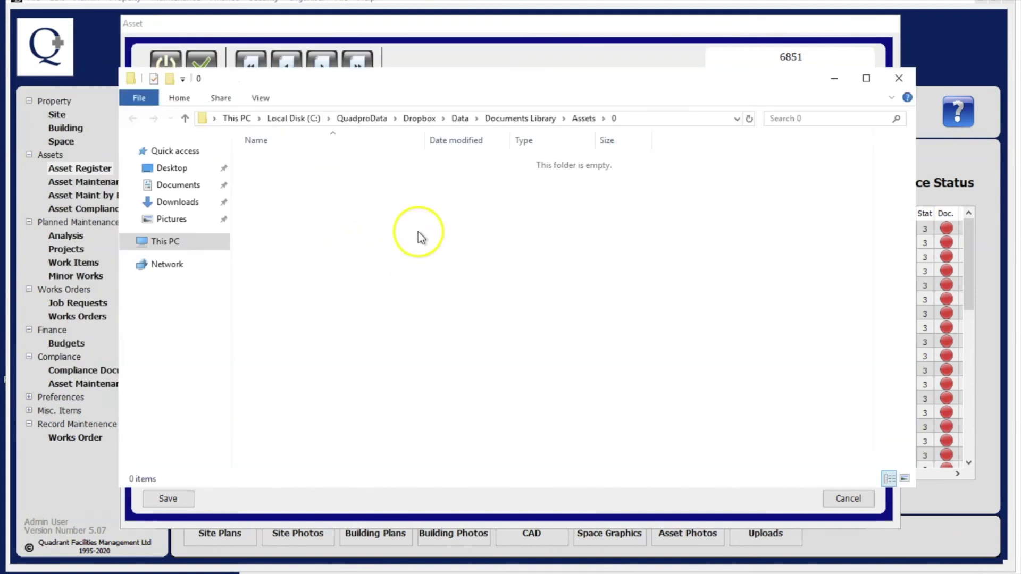
pyautogui.click(898, 80)
# Step: Save the fridge freezer asset and sort the asset register by code
pyautogui.click(208, 79)
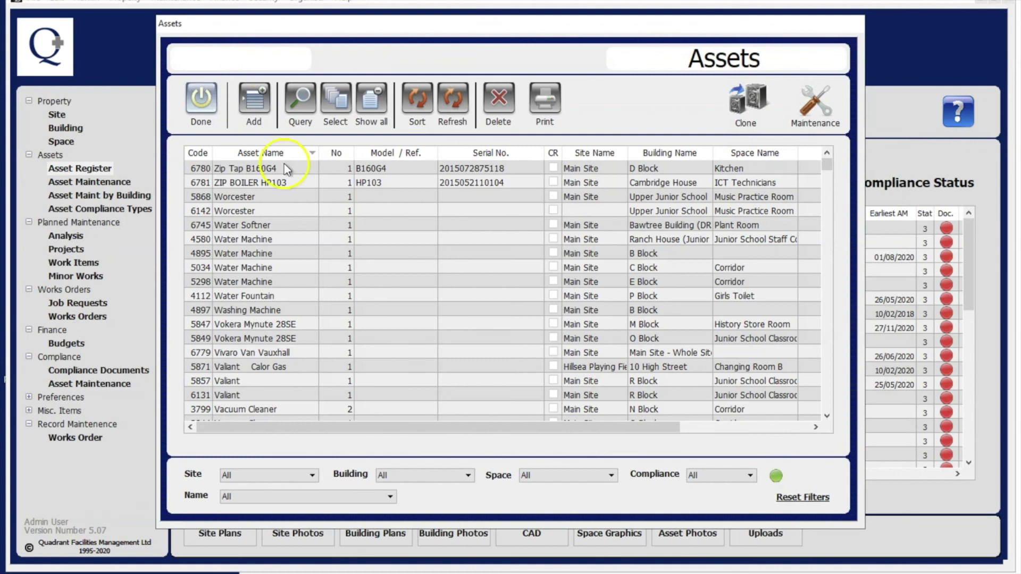
pyautogui.click(192, 151)
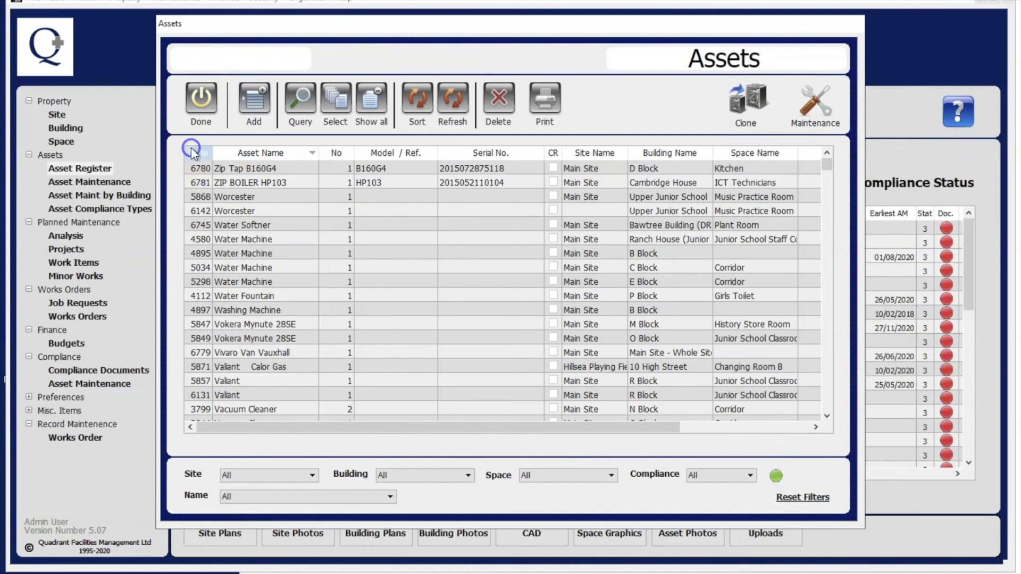